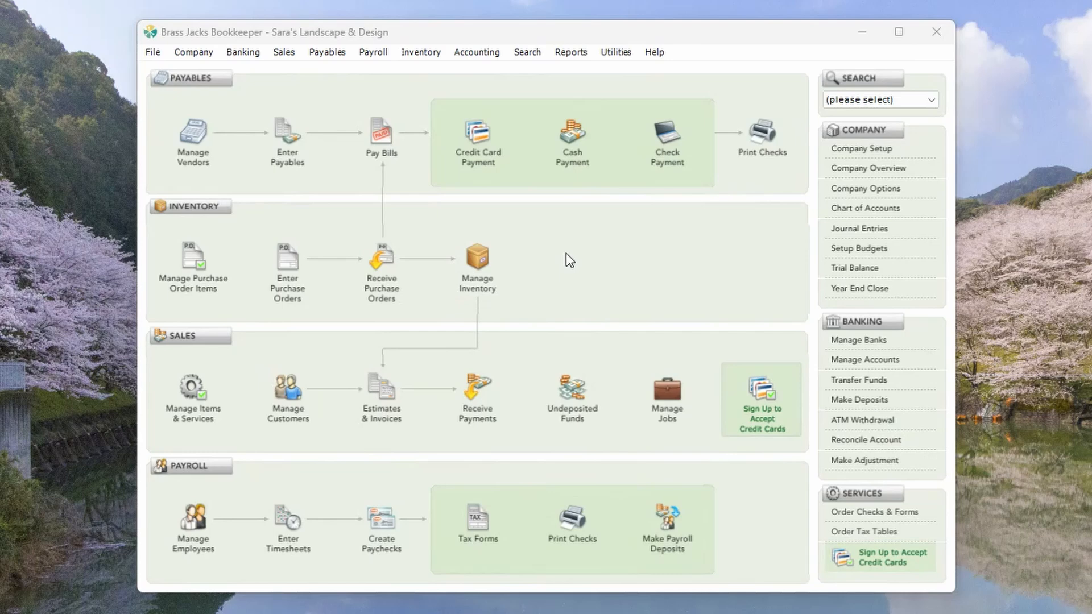
# Start a new journal entry assigned to the General Journal and review the list of available journals
pyautogui.click(479, 54)
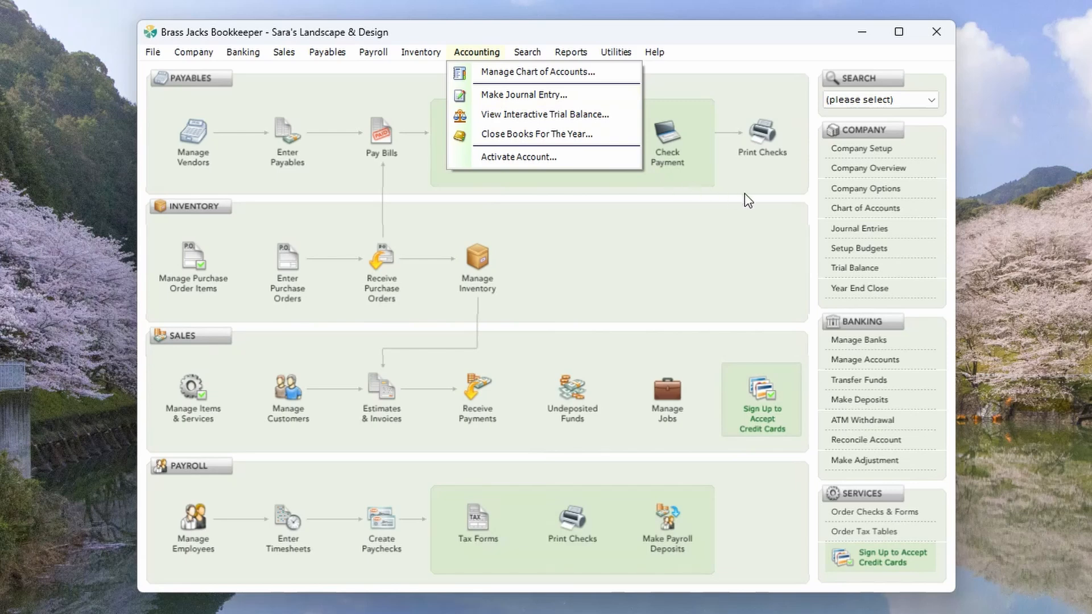
pyautogui.click(804, 231)
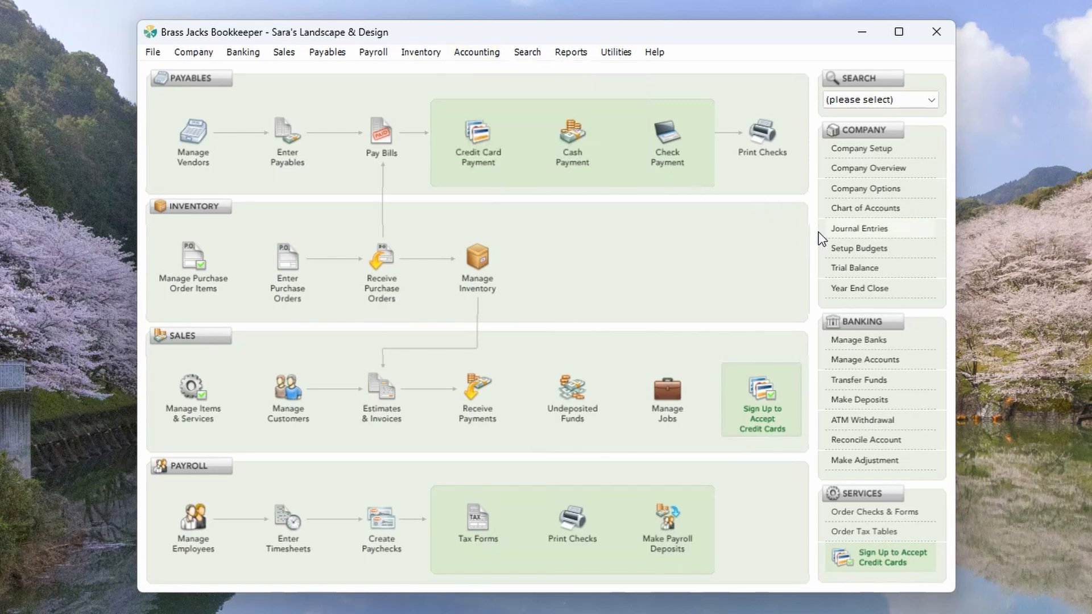
pyautogui.click(865, 230)
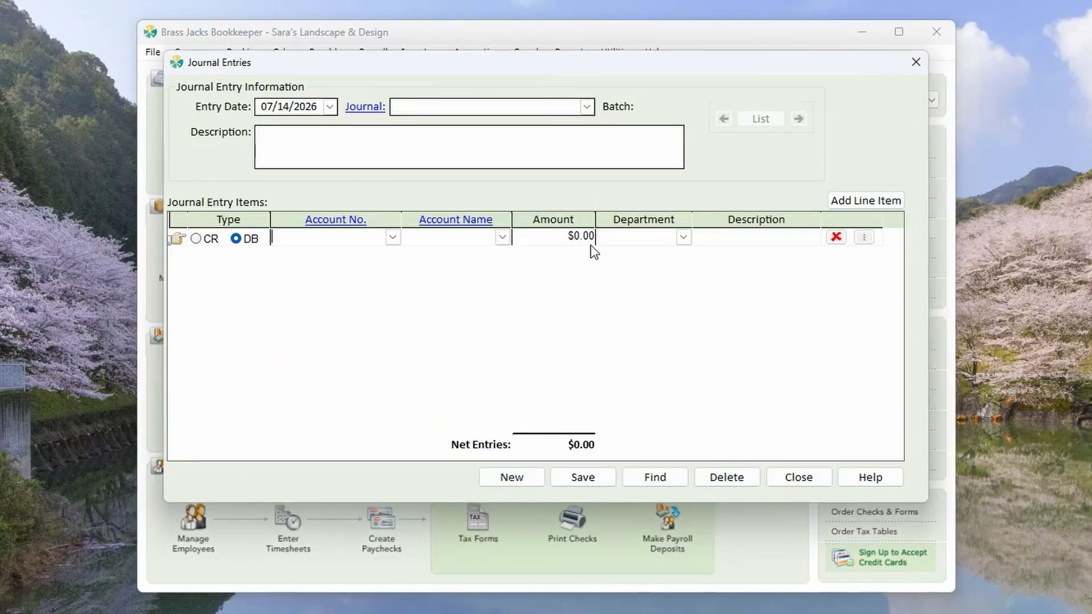
pyautogui.press('Tab')
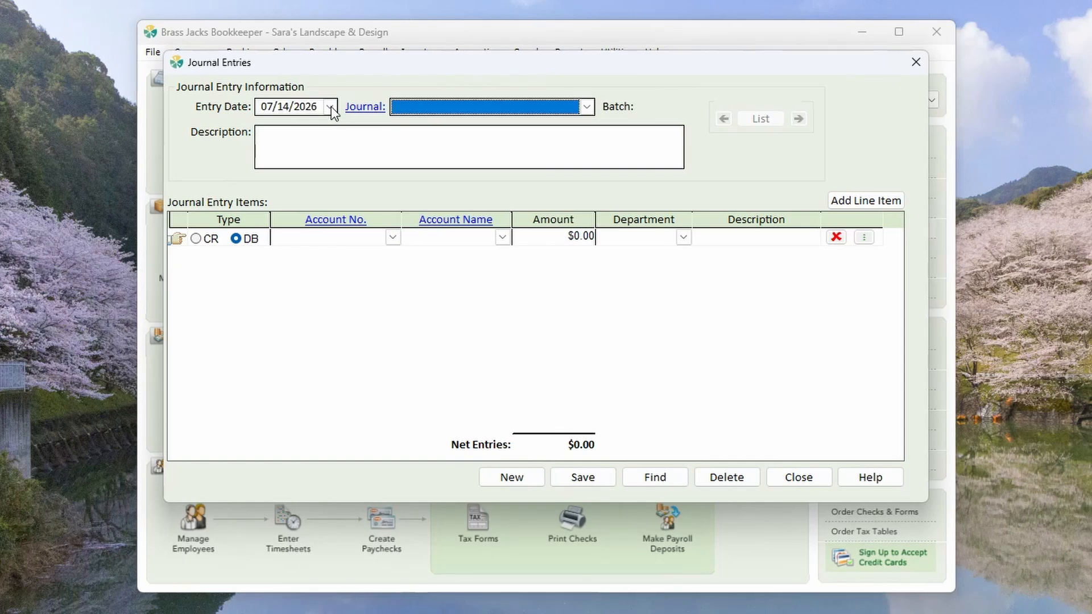
pyautogui.press('g')
pyautogui.click(367, 108)
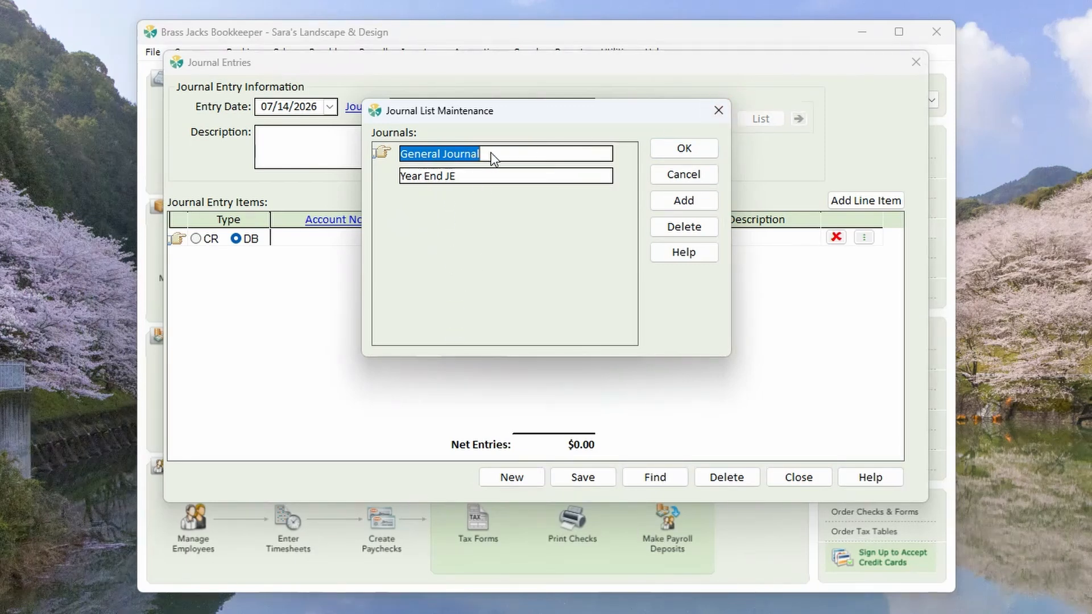
pyautogui.click(717, 110)
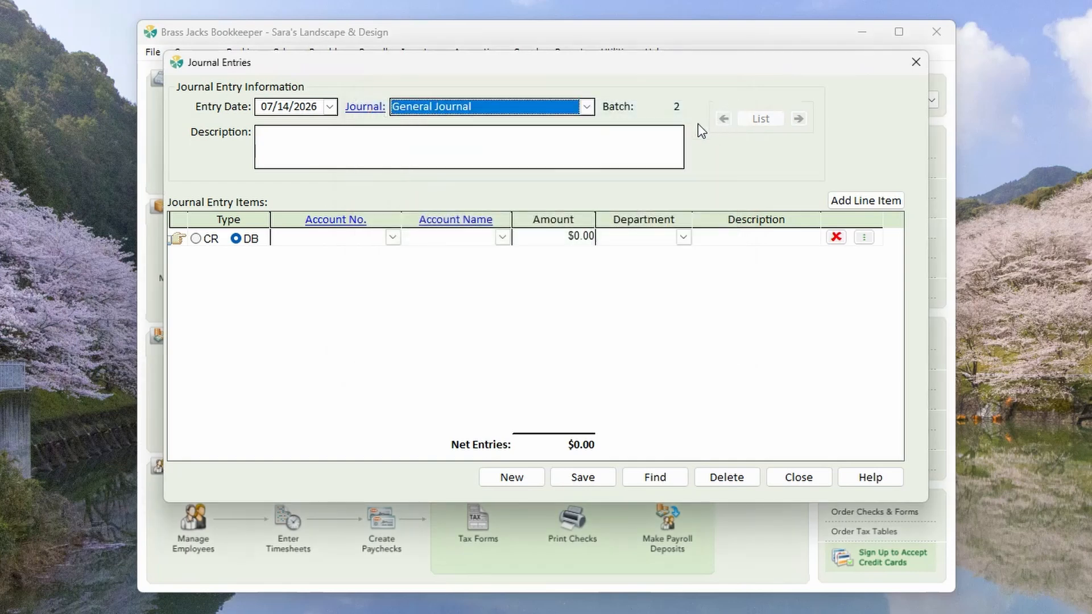
# Fill in the first line item as a debit to the Depreciation account for $500.00
pyautogui.click(547, 149)
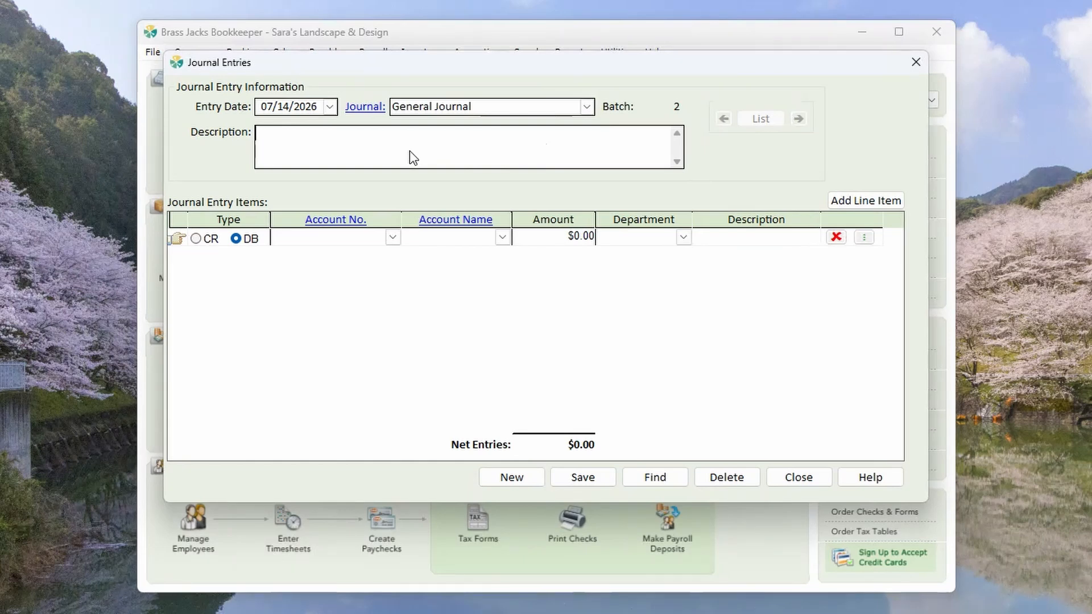
pyautogui.press('Tab')
pyautogui.press('Tab')
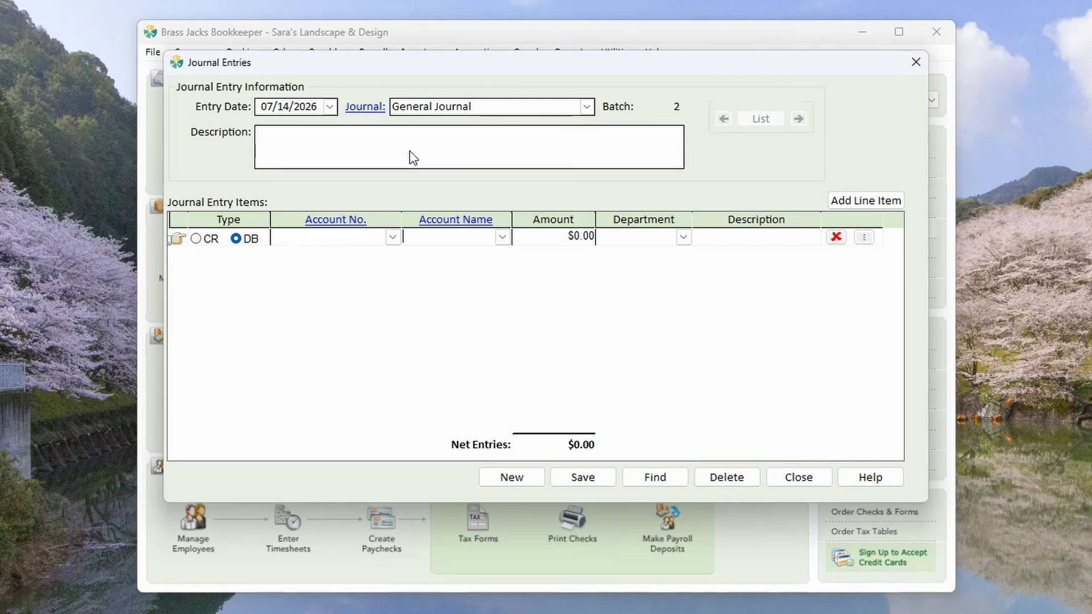
pyautogui.write('Depreciation')
pyautogui.press('Tab')
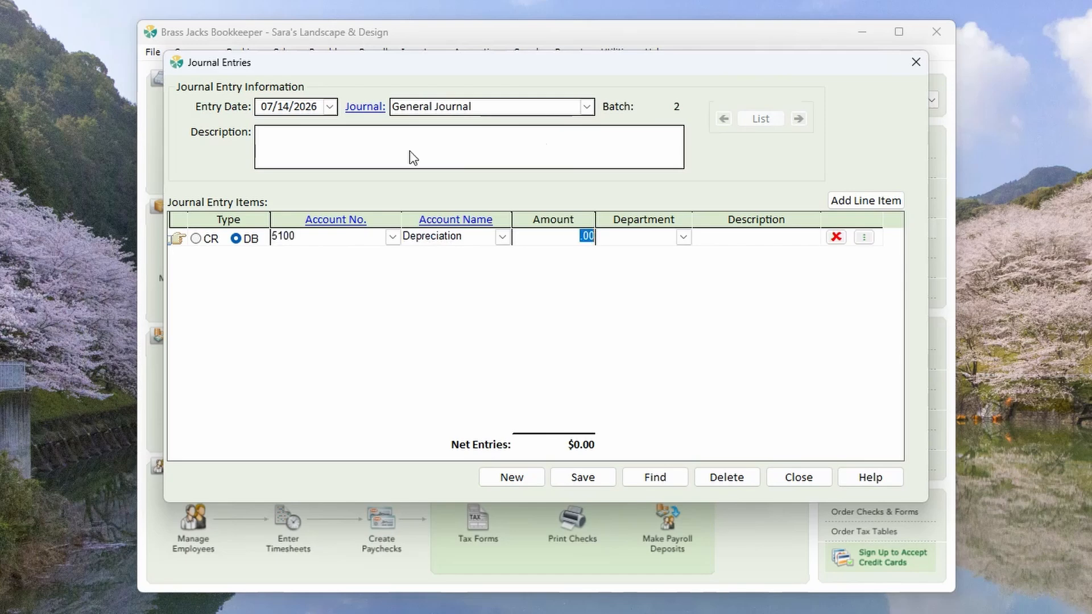
pyautogui.click(502, 238)
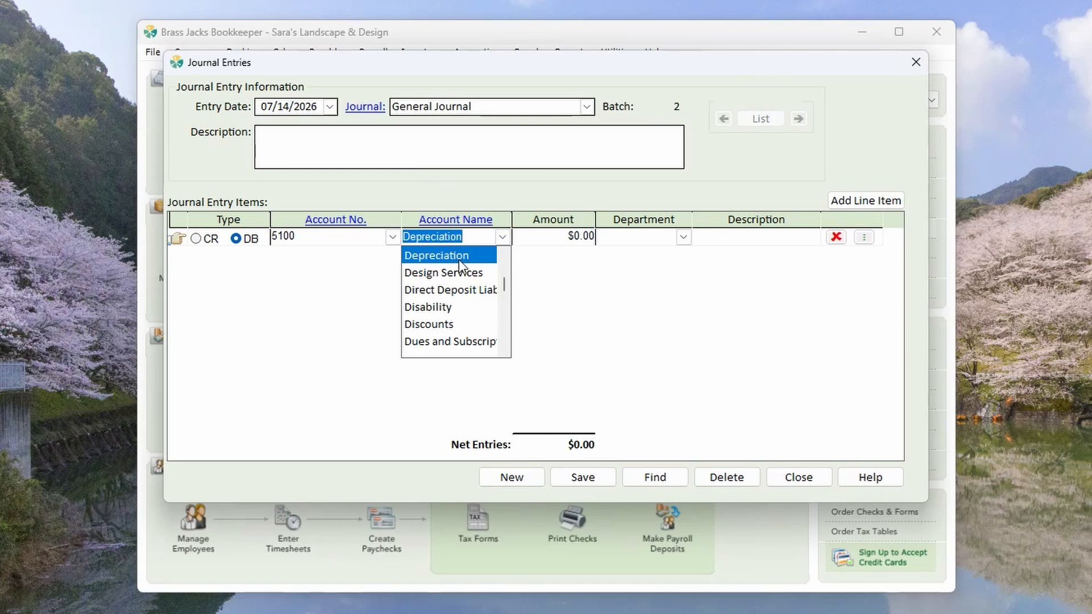
pyautogui.scroll(1, 461, 264)
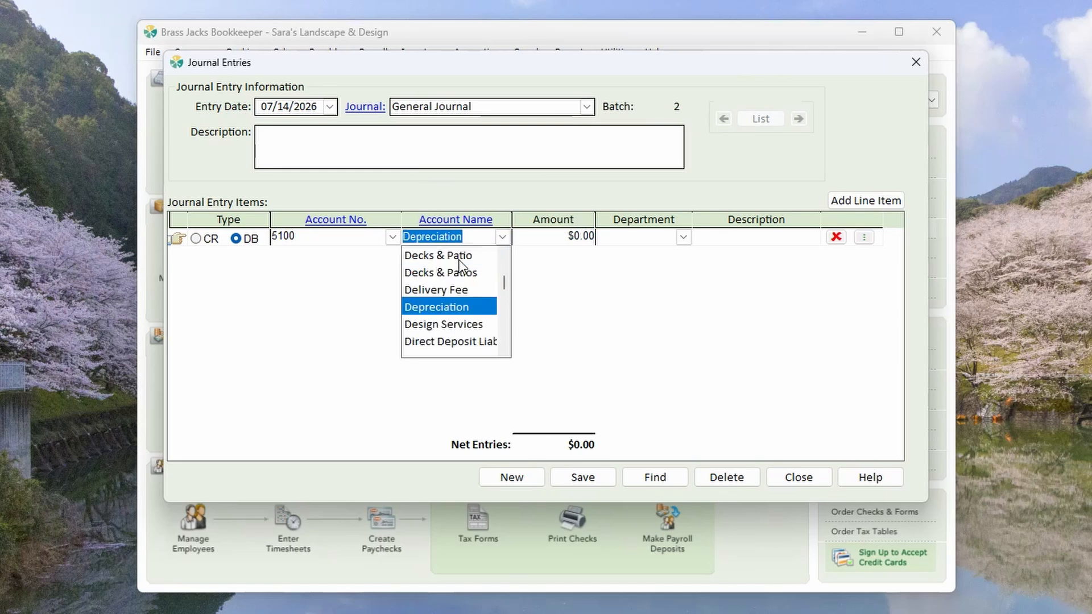
pyautogui.click(461, 303)
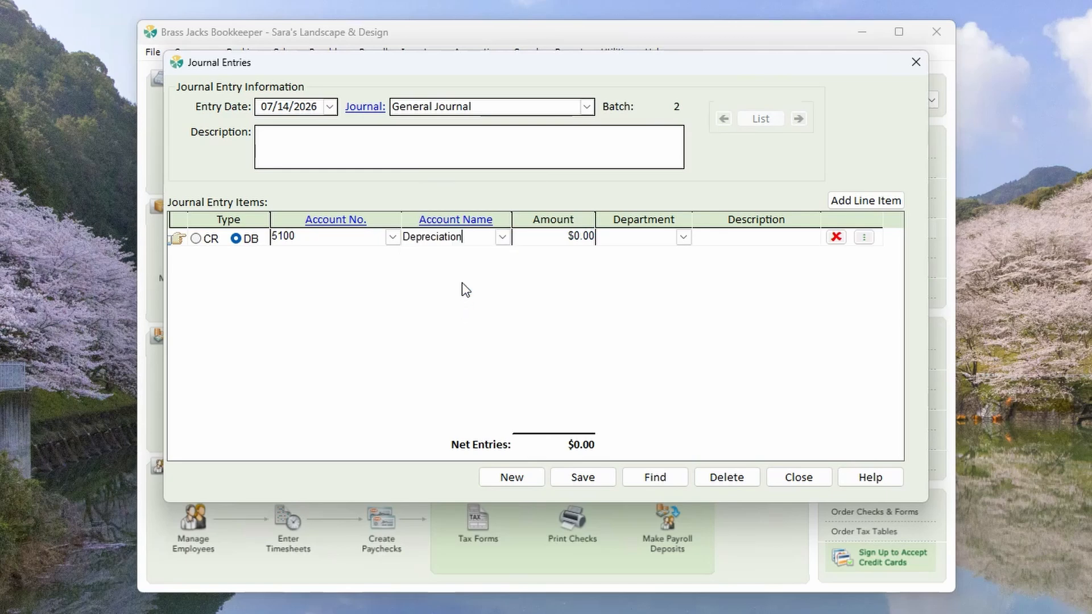
pyautogui.click(529, 243)
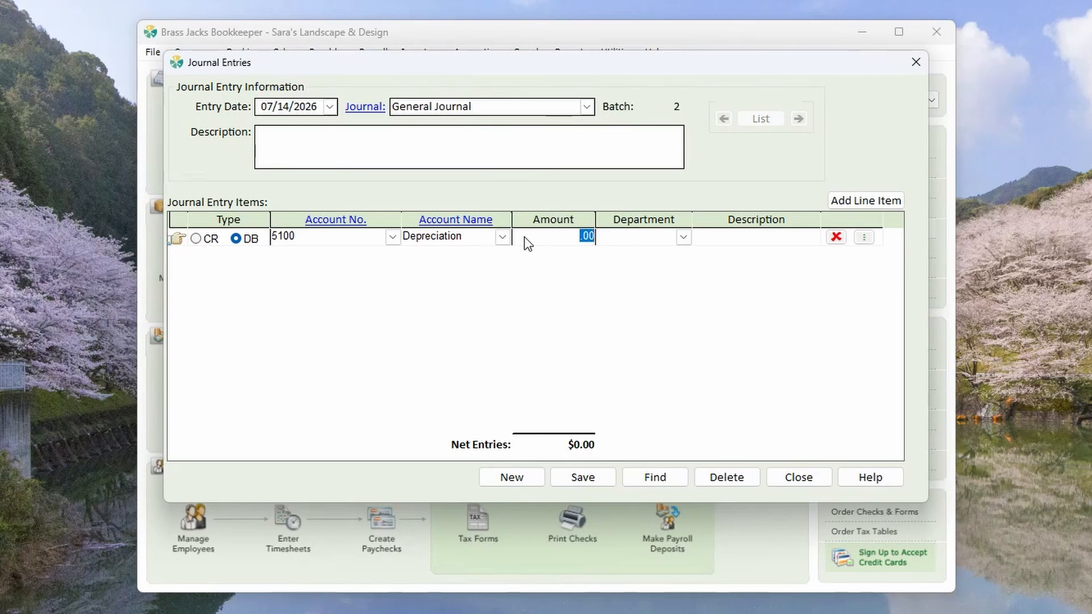
pyautogui.write('500')
pyautogui.press('Tab')
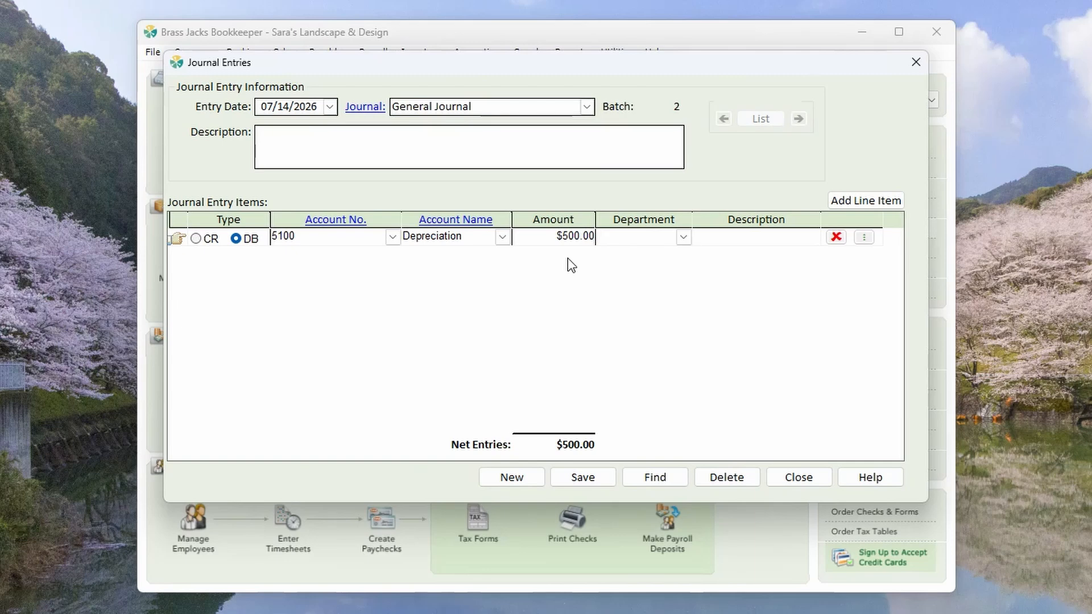
# Add a balancing $-500.00 credit line to the Accumulated Depreciation account and save the journal entry
pyautogui.press('Tab')
pyautogui.press('Tab')
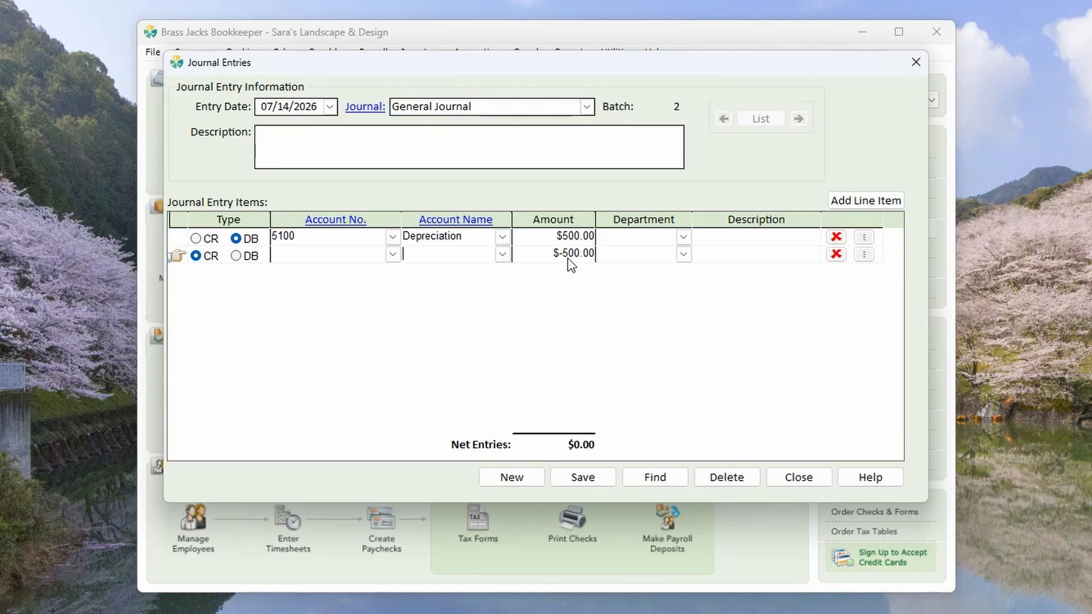
pyautogui.write('Accumulated Depre')
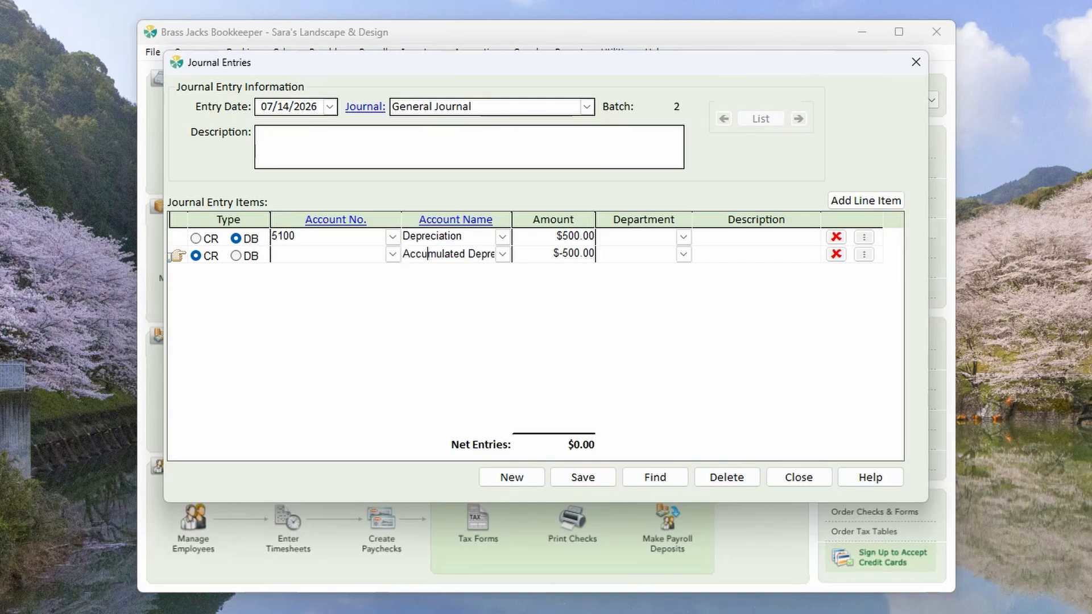
pyautogui.click(568, 258)
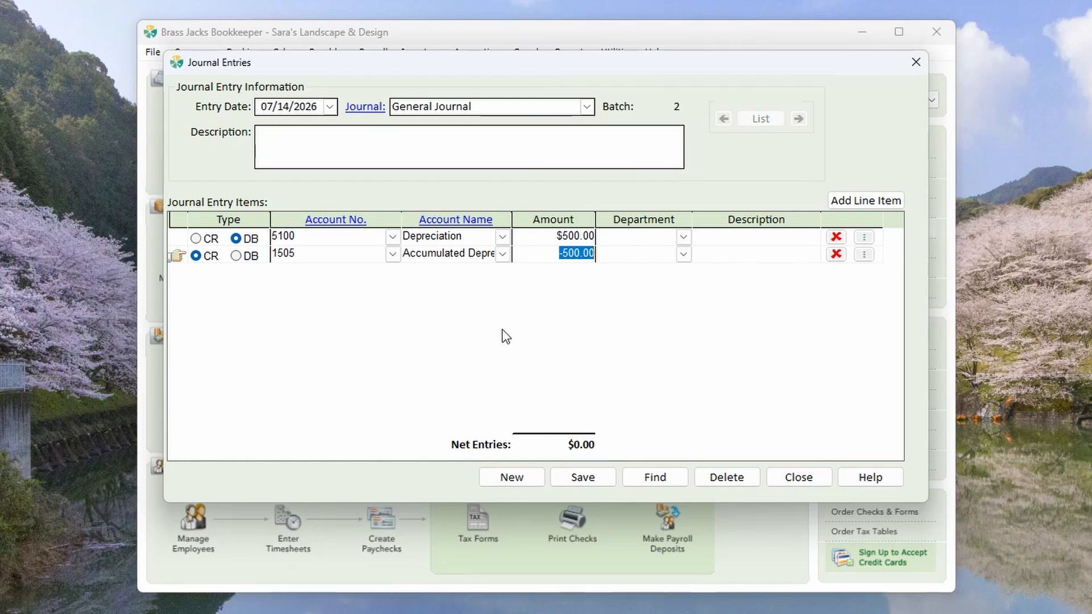
pyautogui.press('Tab')
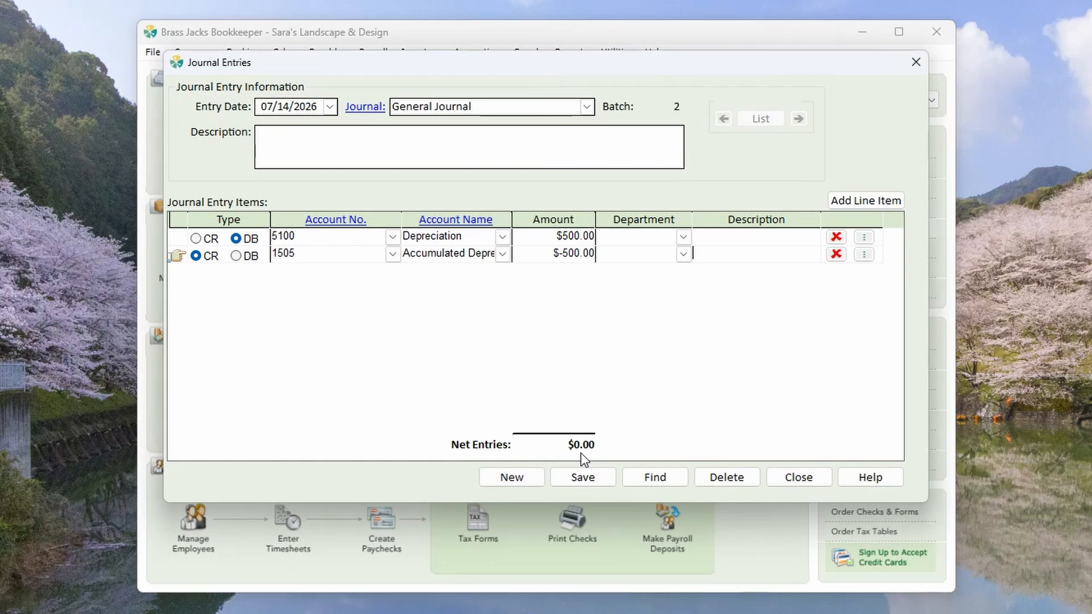
pyautogui.click(571, 480)
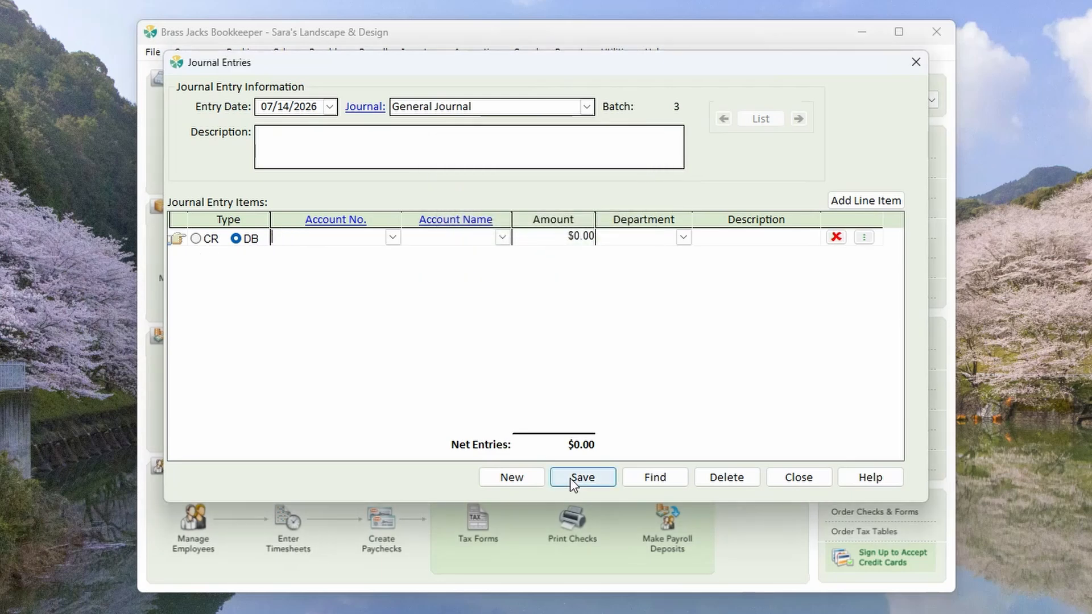
# Search for journal entries from the entry form, review the journal filter choices, and return to the main screen
pyautogui.click(635, 483)
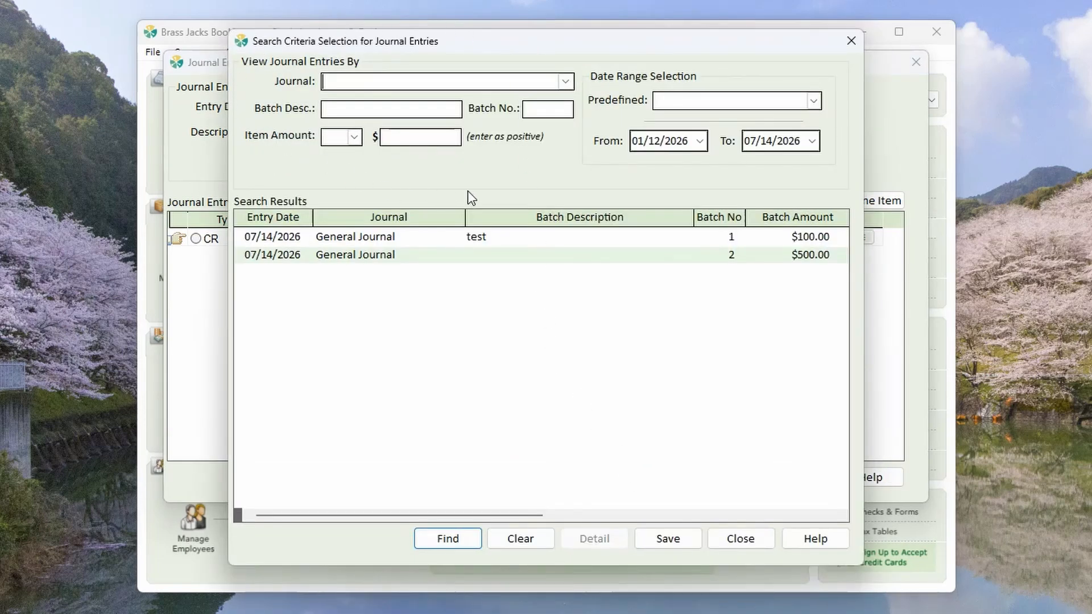
pyautogui.click(565, 82)
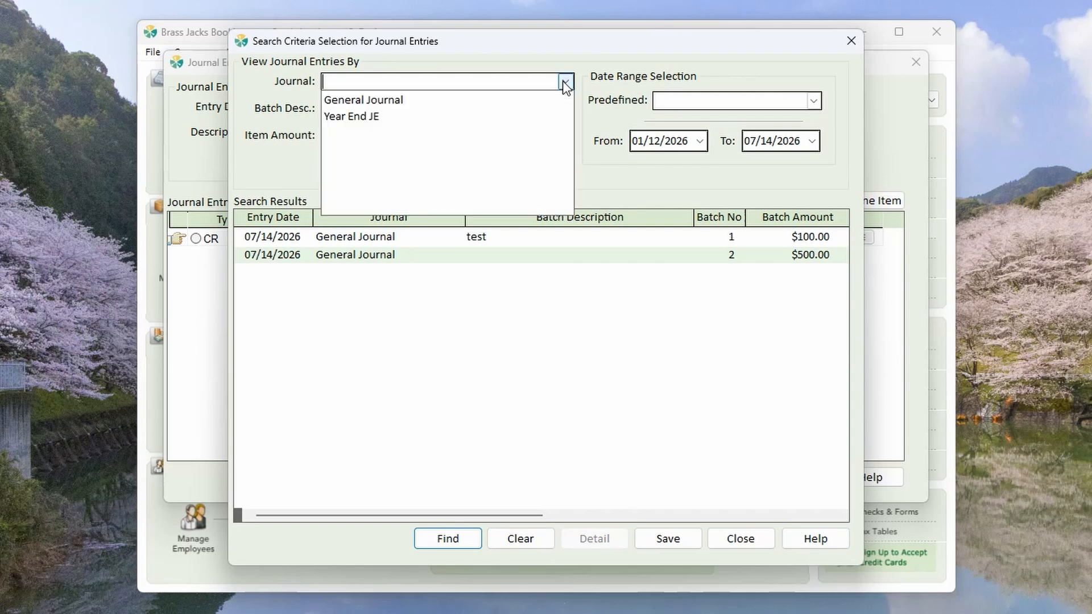
pyautogui.click(564, 83)
pyautogui.click(564, 83)
pyautogui.click(564, 83)
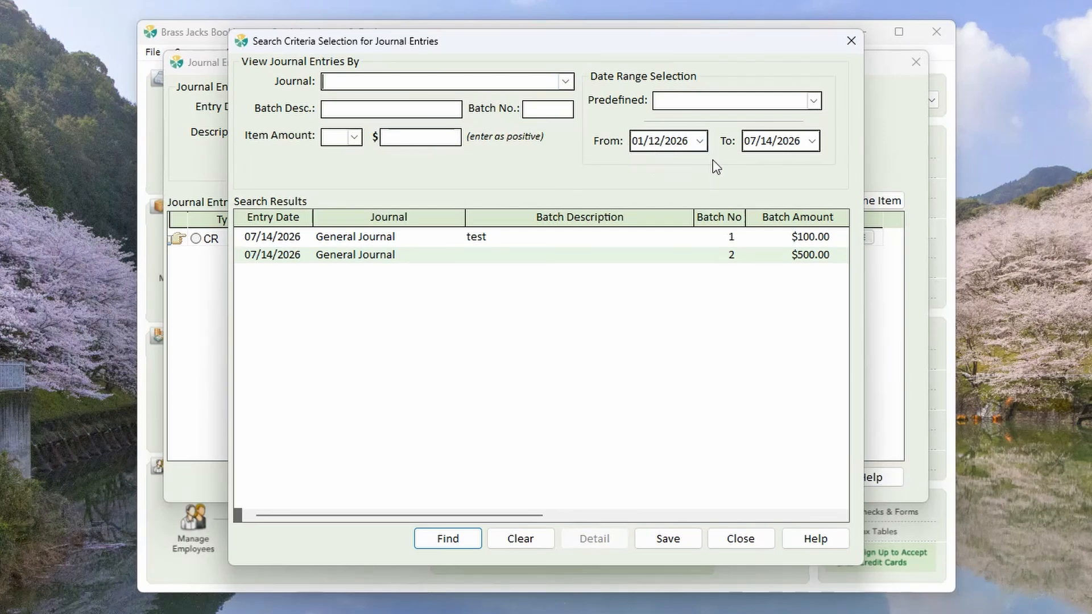
pyautogui.click(722, 541)
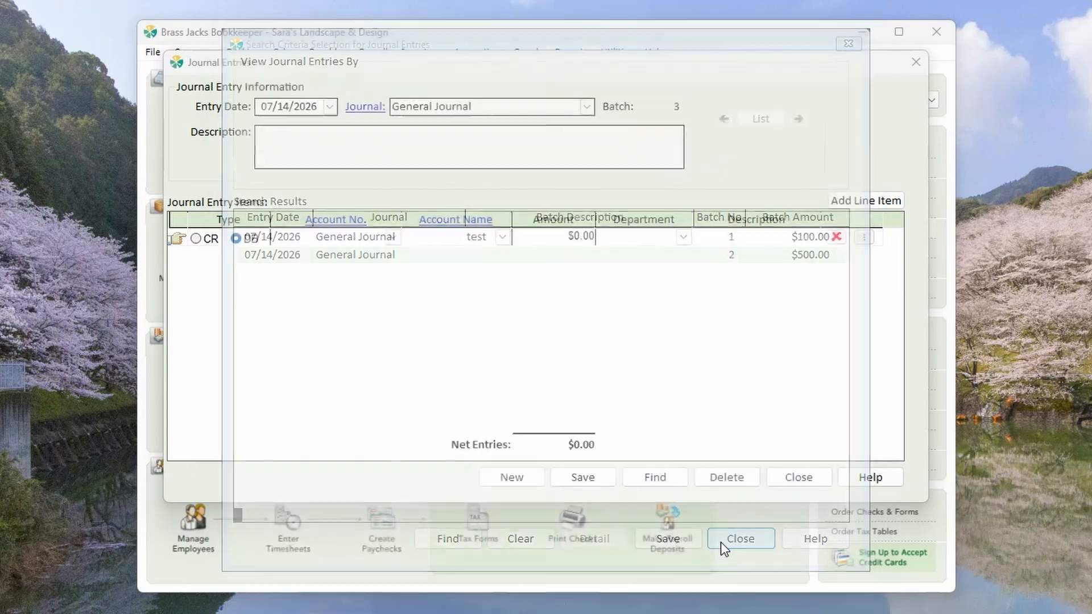
pyautogui.click(774, 479)
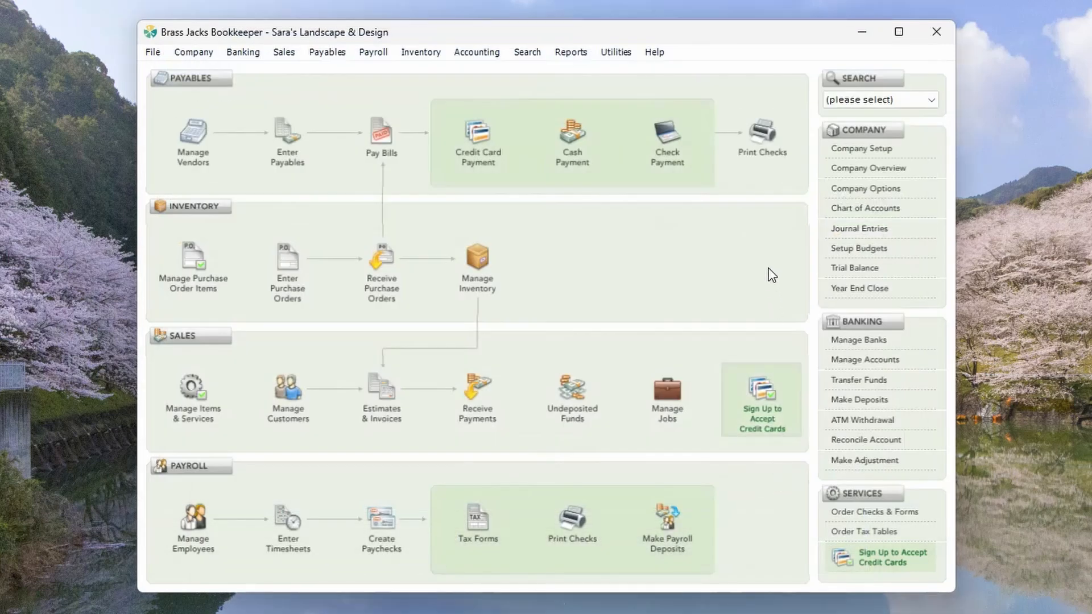
# Run the Journal Entries search from the main screen, review the listed batches, and close the results
pyautogui.click(874, 100)
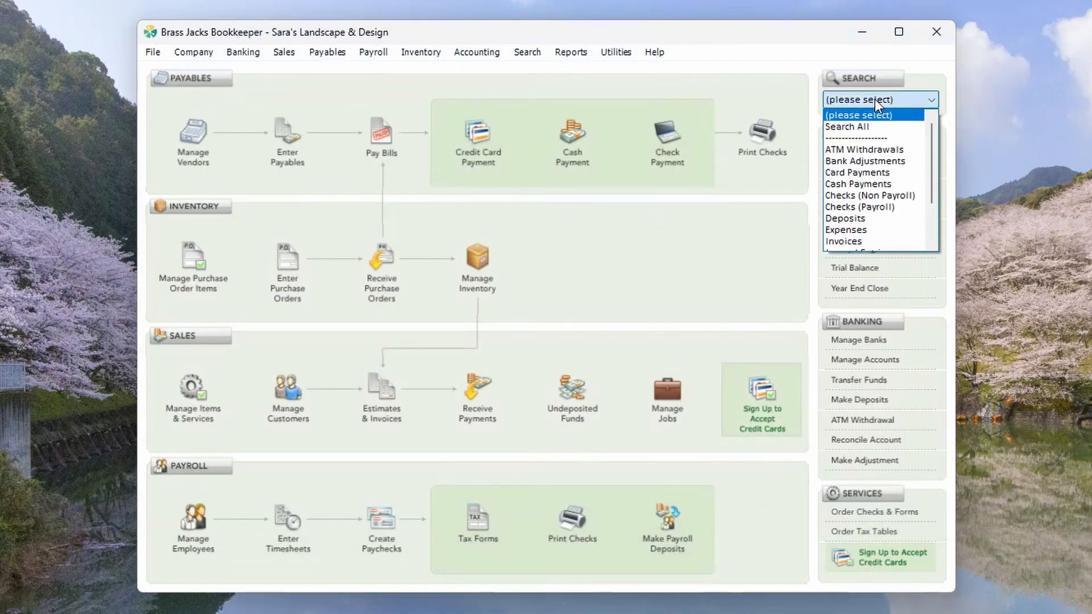
pyautogui.scroll(-1, 863, 205)
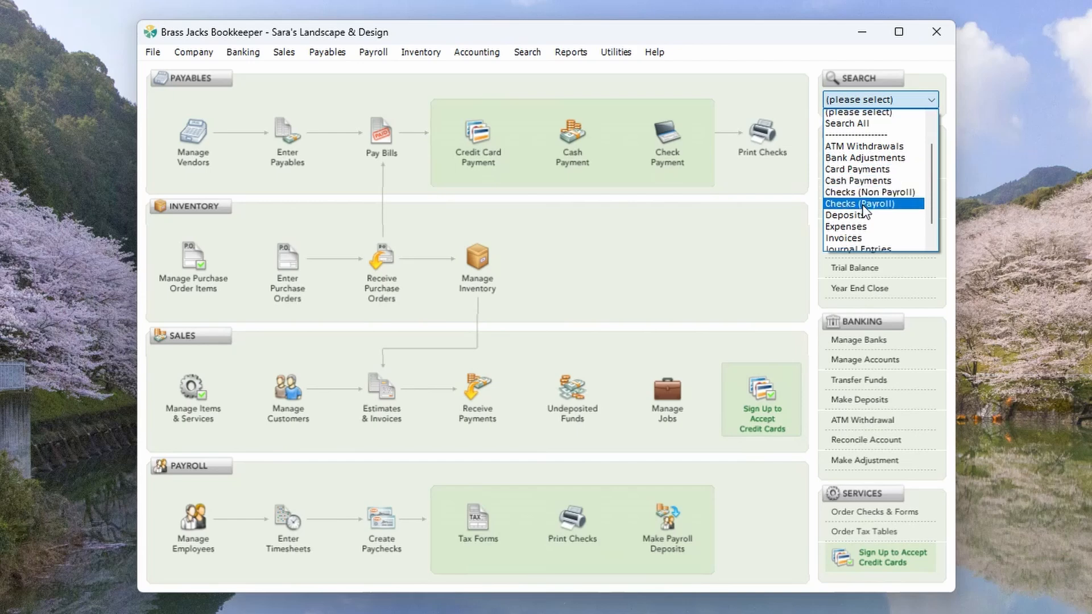
pyautogui.click(865, 215)
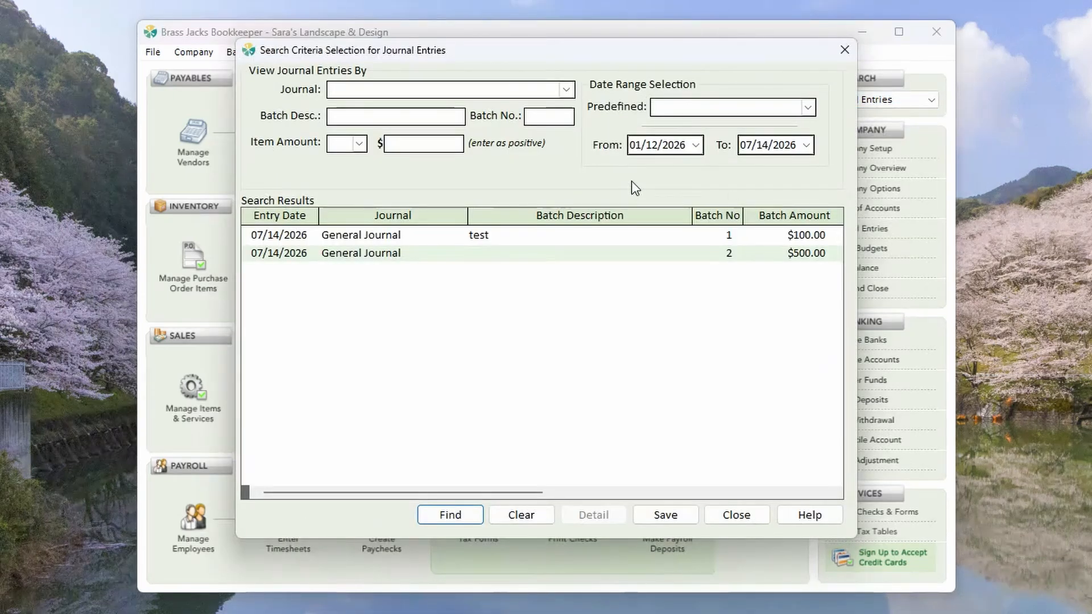
pyautogui.click(845, 50)
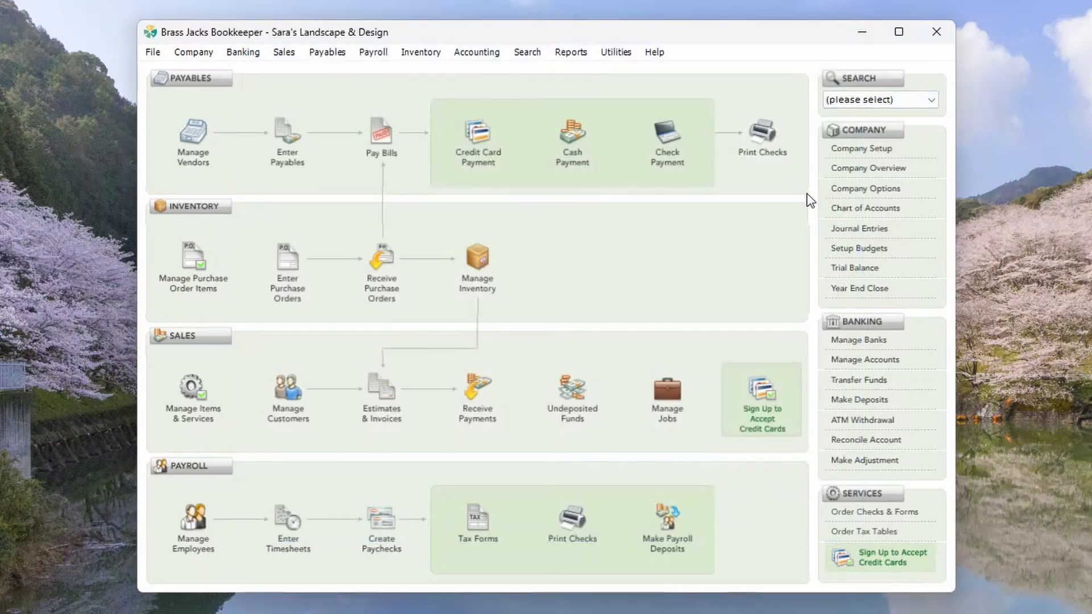
# Open Search All, select Journal Entries among the transactions, review the searchable entities, and close it
pyautogui.hotkey('ctrl', 'f')
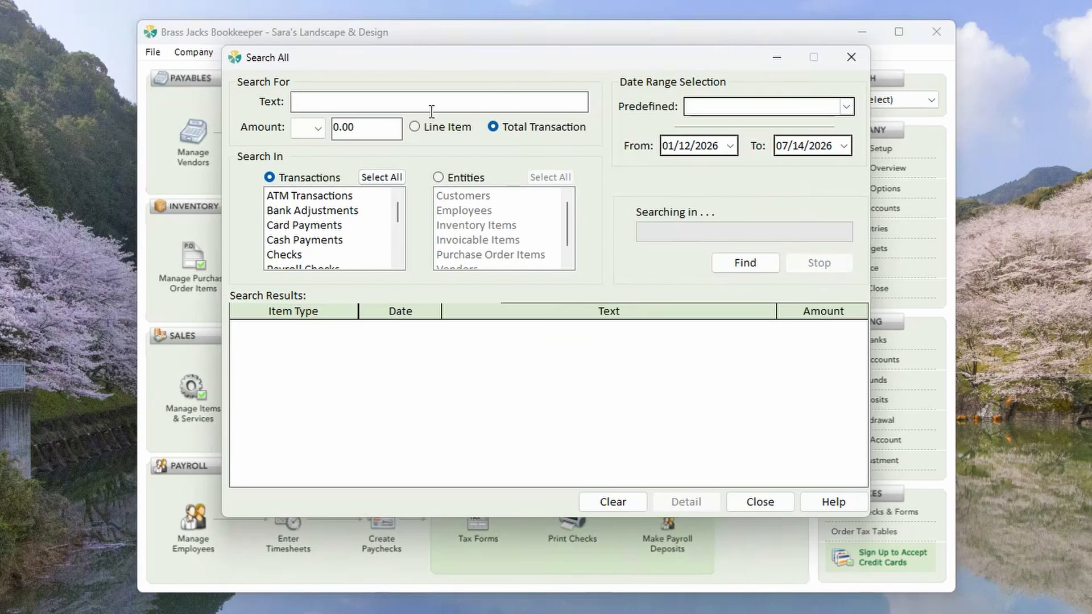
pyautogui.scroll(-1, 356, 221)
pyautogui.scroll(-2, 356, 222)
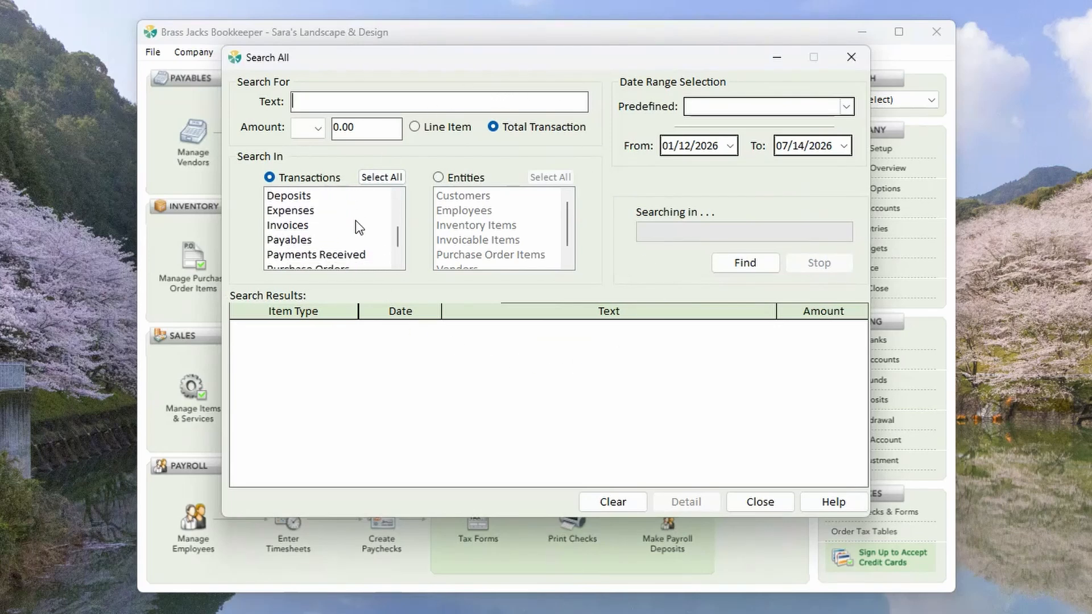
pyautogui.click(341, 254)
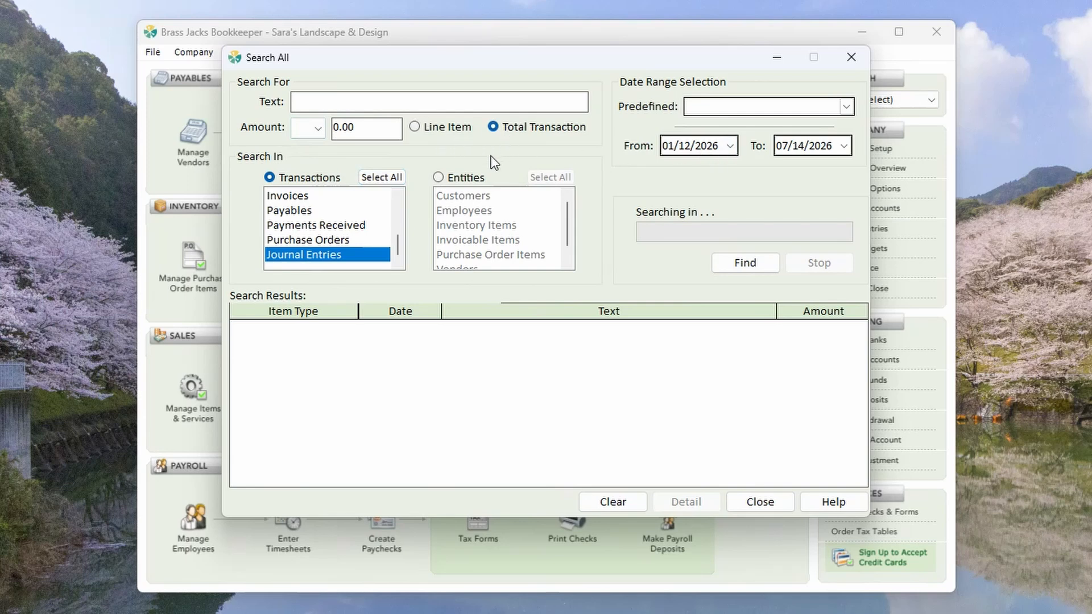
pyautogui.click(467, 180)
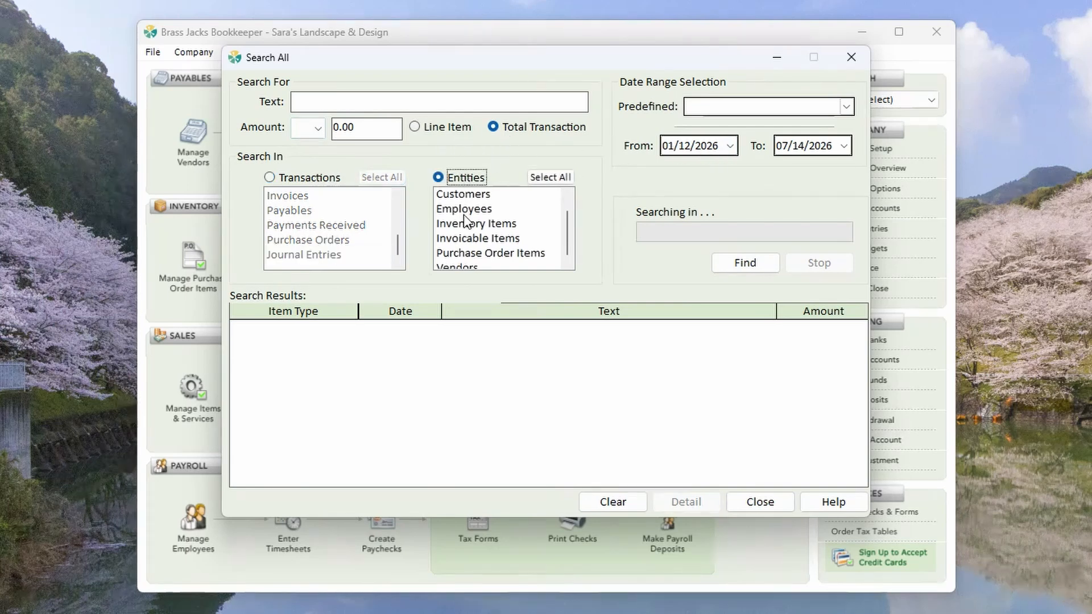
pyautogui.scroll(-1, 465, 219)
pyautogui.scroll(1, 465, 219)
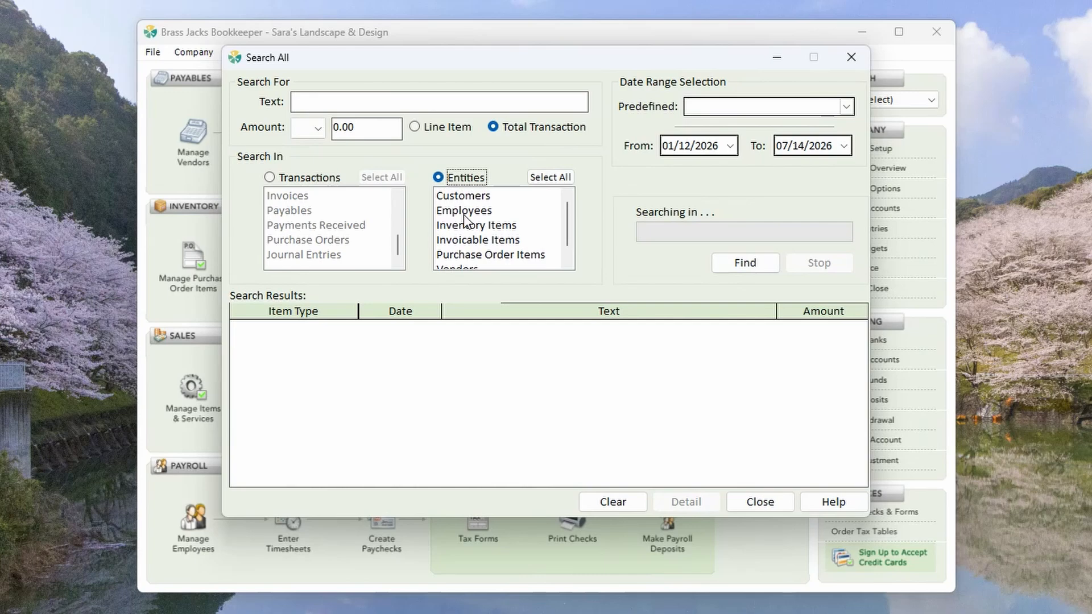
pyautogui.click(759, 502)
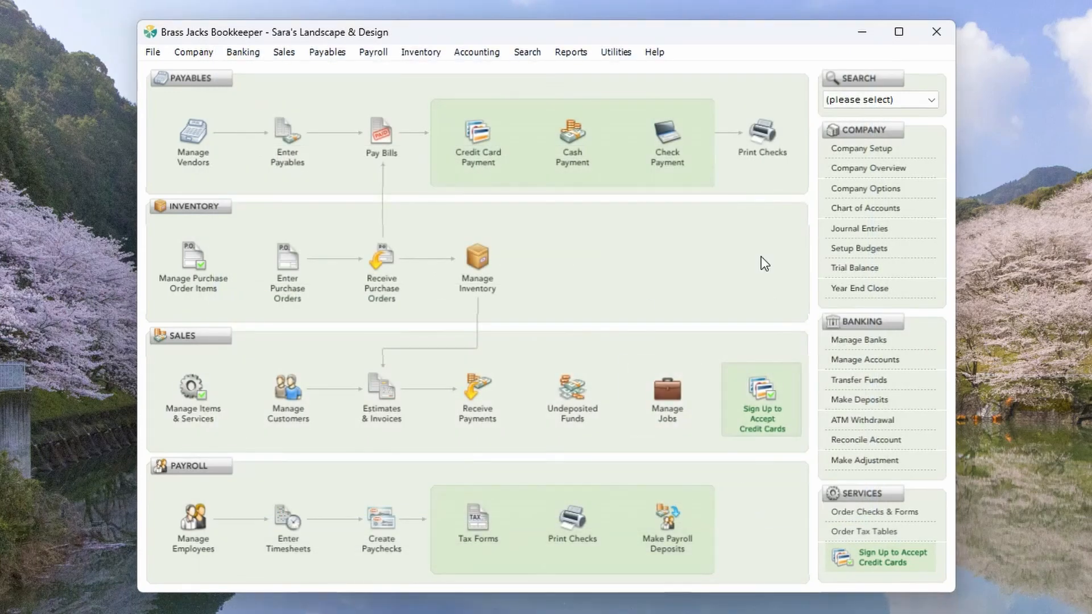
# Find the saved General Journal entry with batch number 2 from the Journal Entries form and open its detail
pyautogui.click(842, 228)
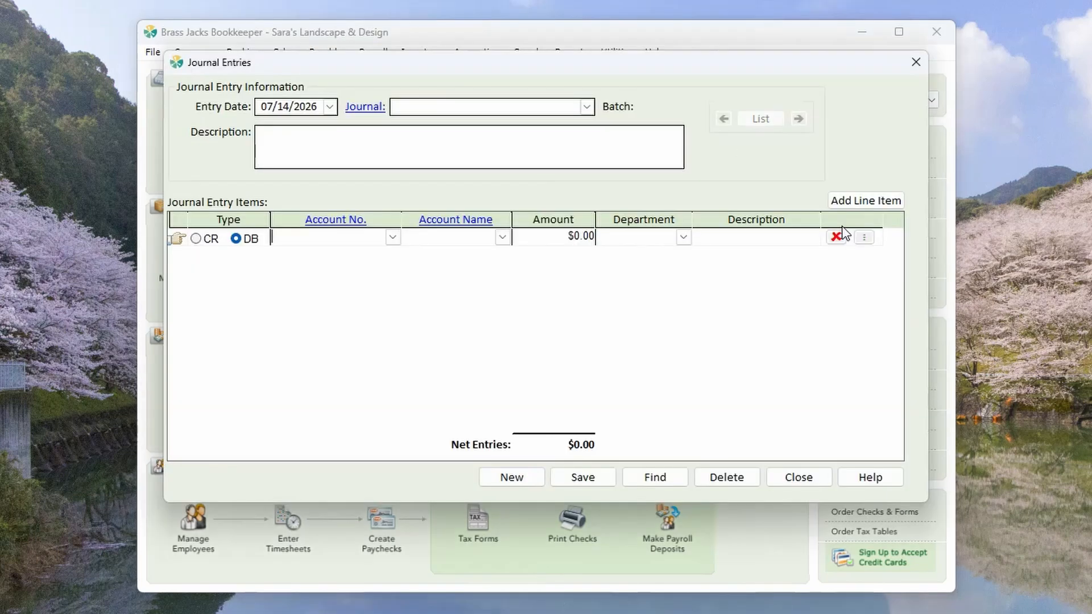
pyautogui.click(639, 478)
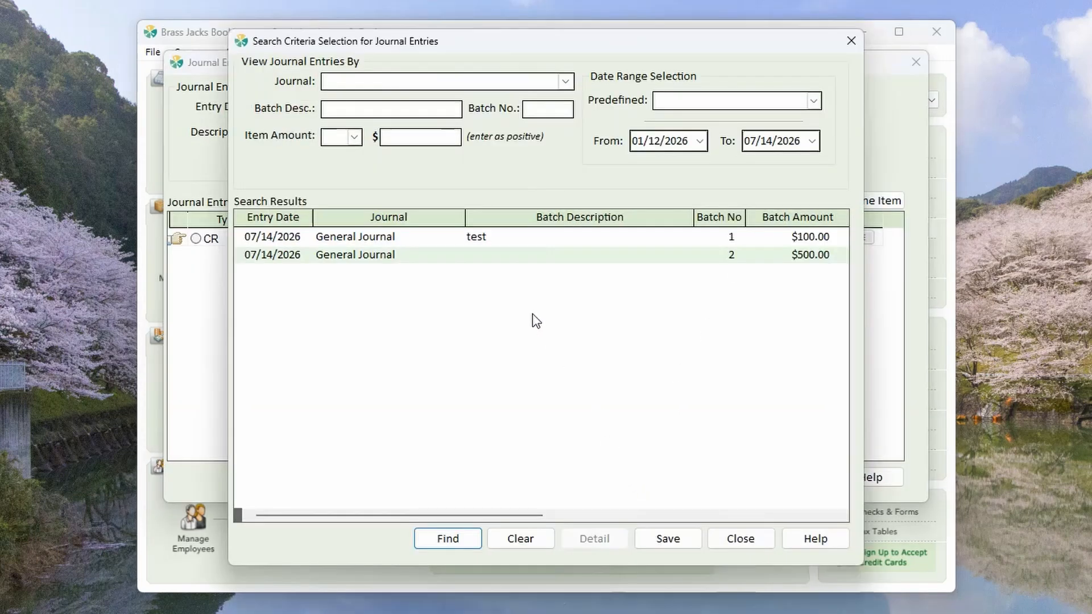
pyautogui.click(496, 253)
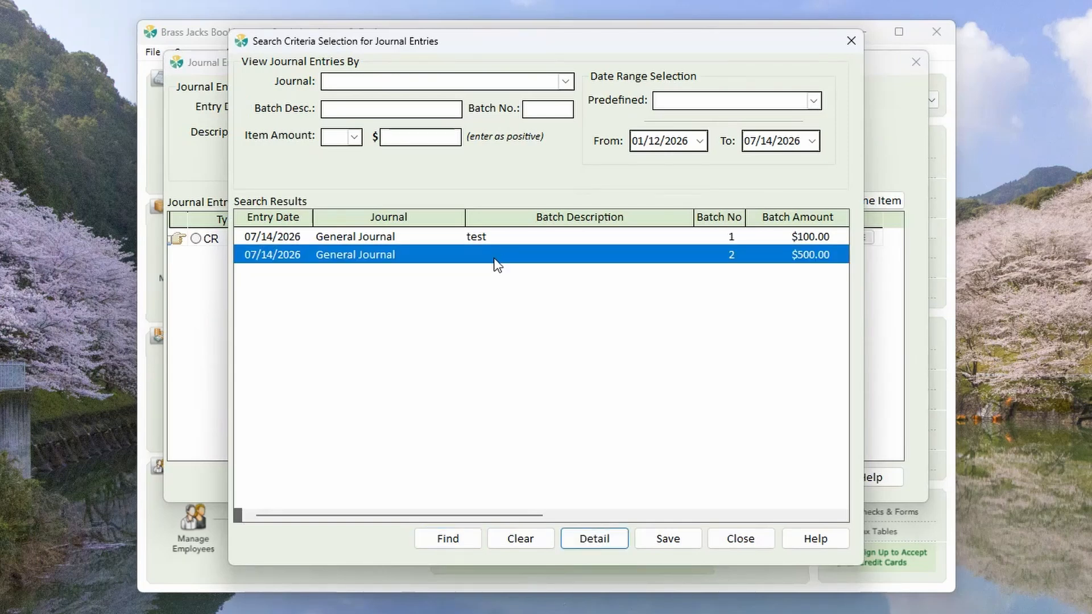
pyautogui.click(586, 539)
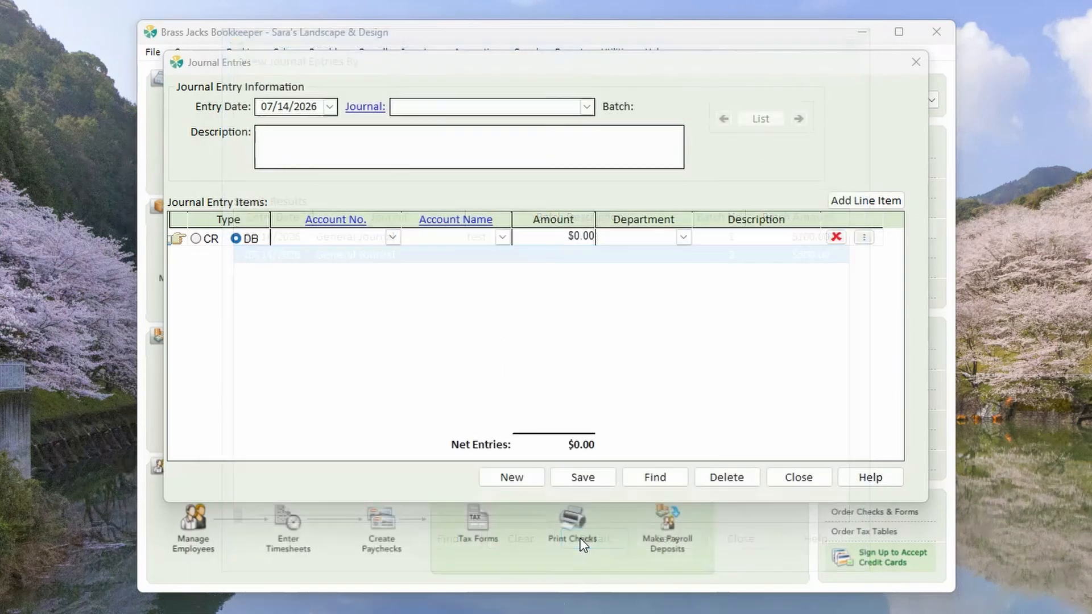